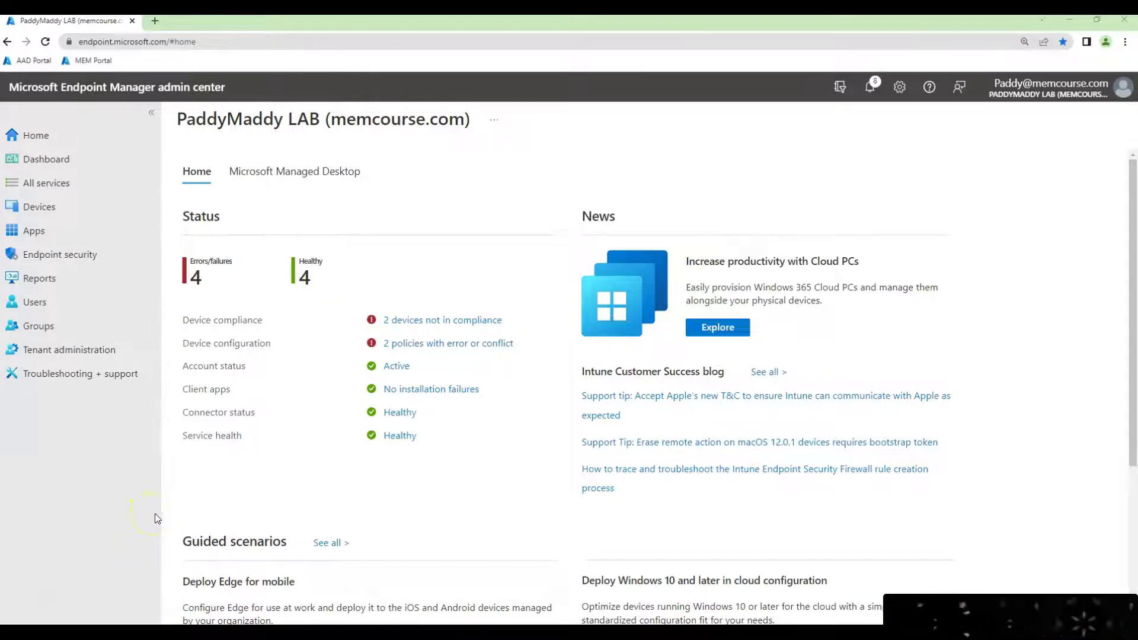
Open the Groups list showing all 54 tenant groups.
left_click(64, 332)
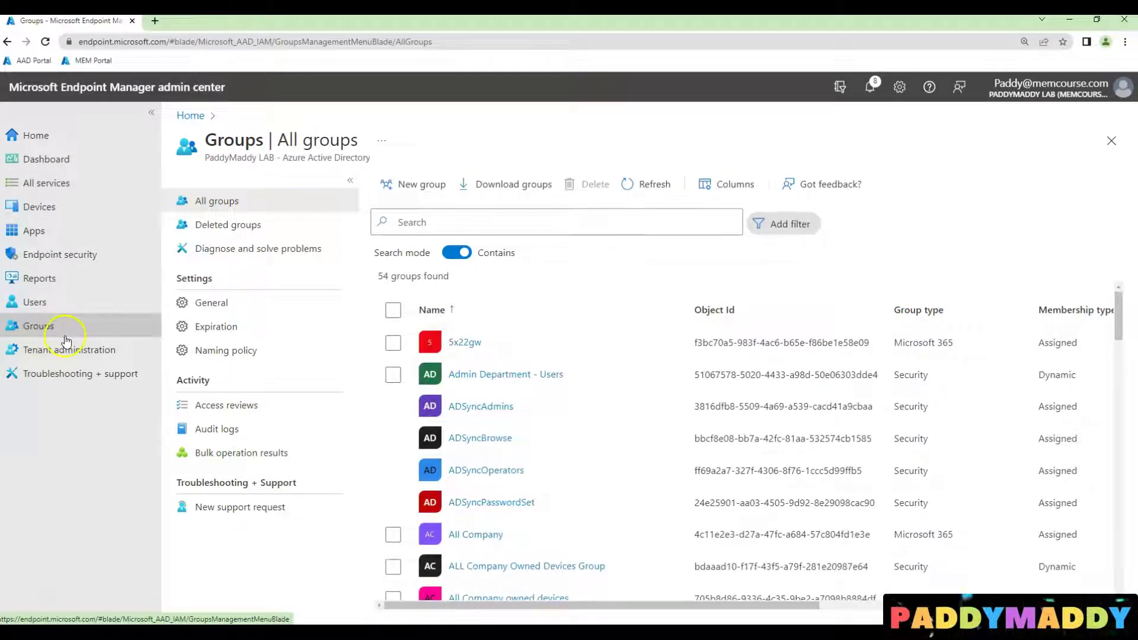
Create a new group named and described 'All Android devices' with Dynamic Device membership.
left_click(426, 189)
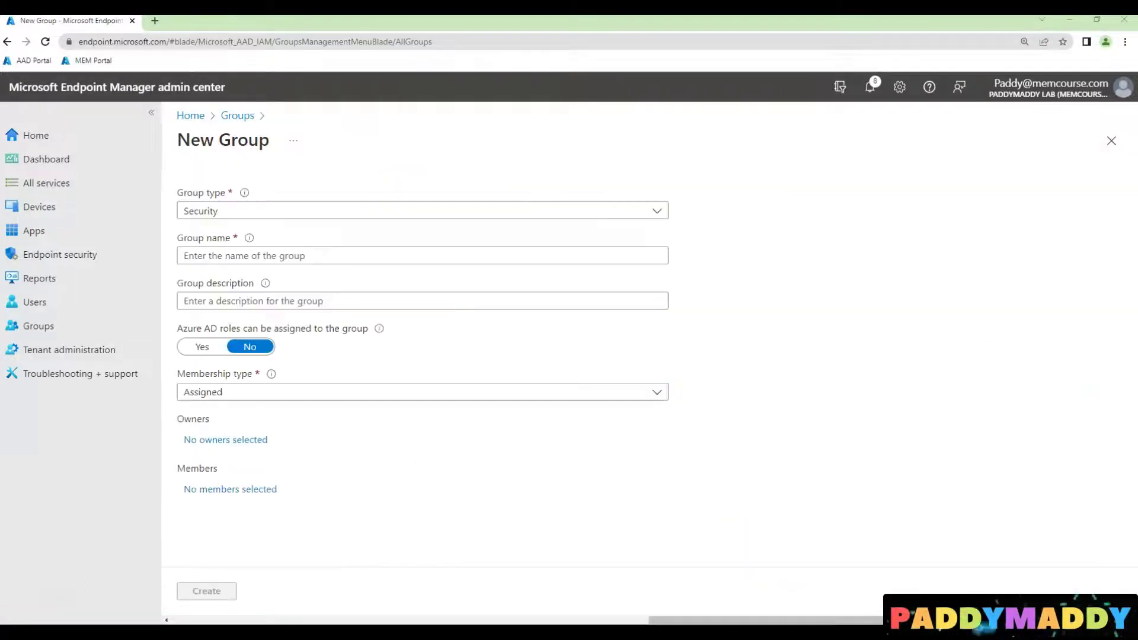
left_click(224, 255)
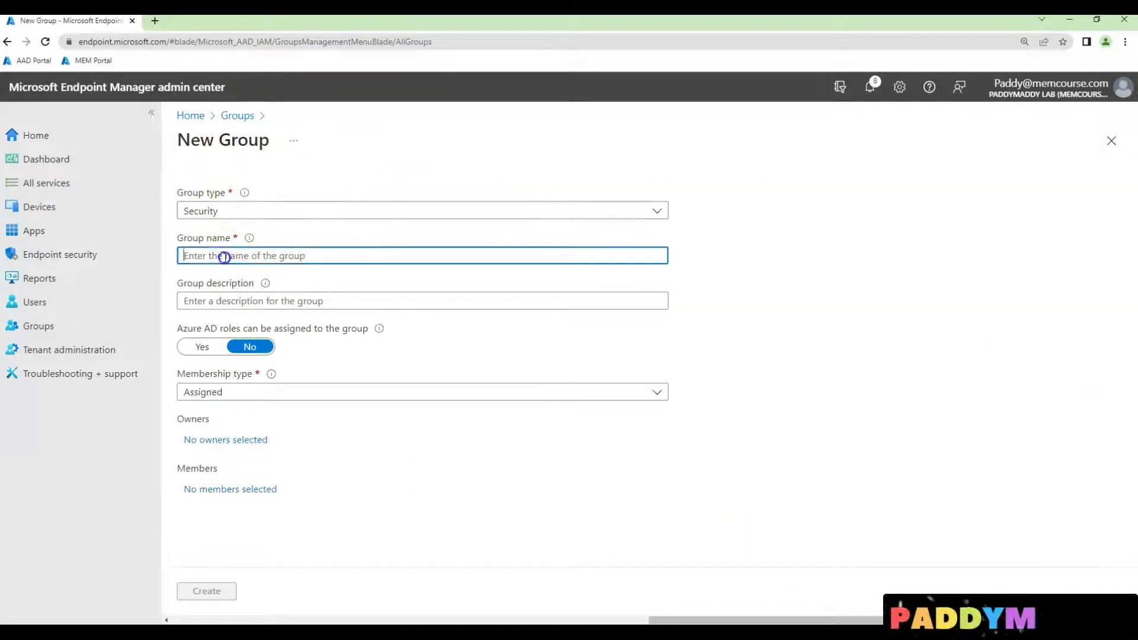
type("All Android devices")
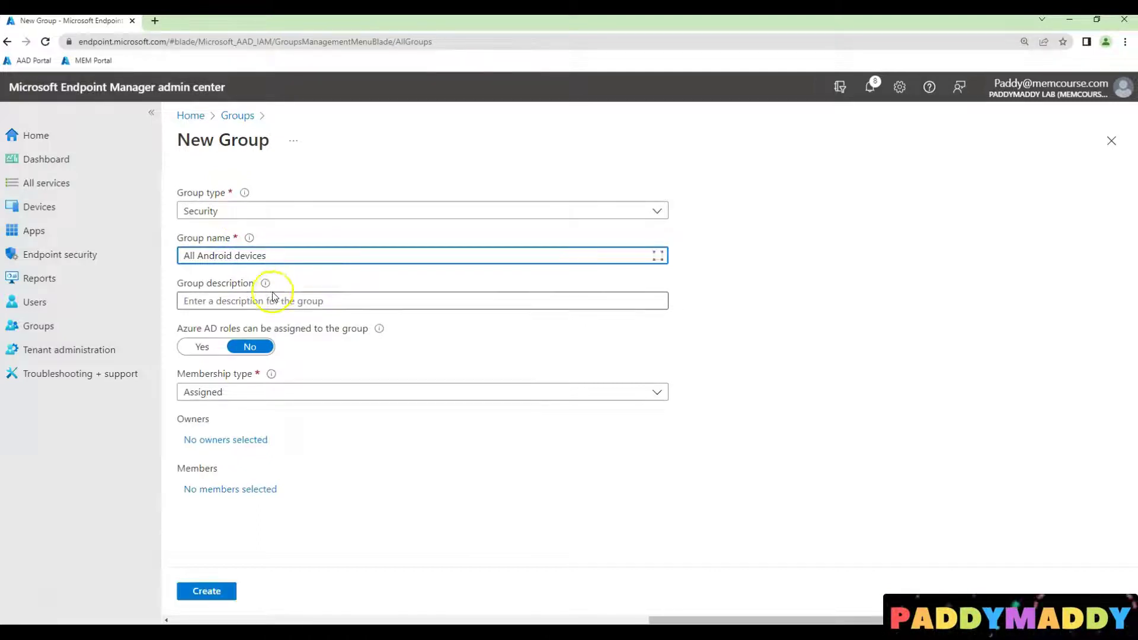
left_click(272, 301)
type("All Android devices")
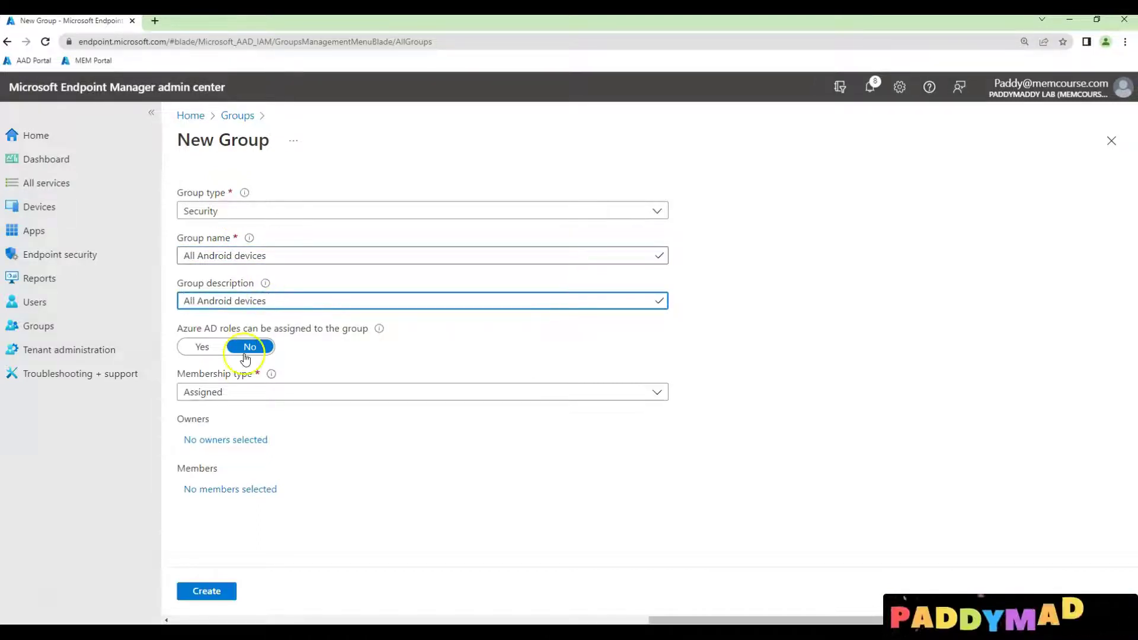
left_click(221, 392)
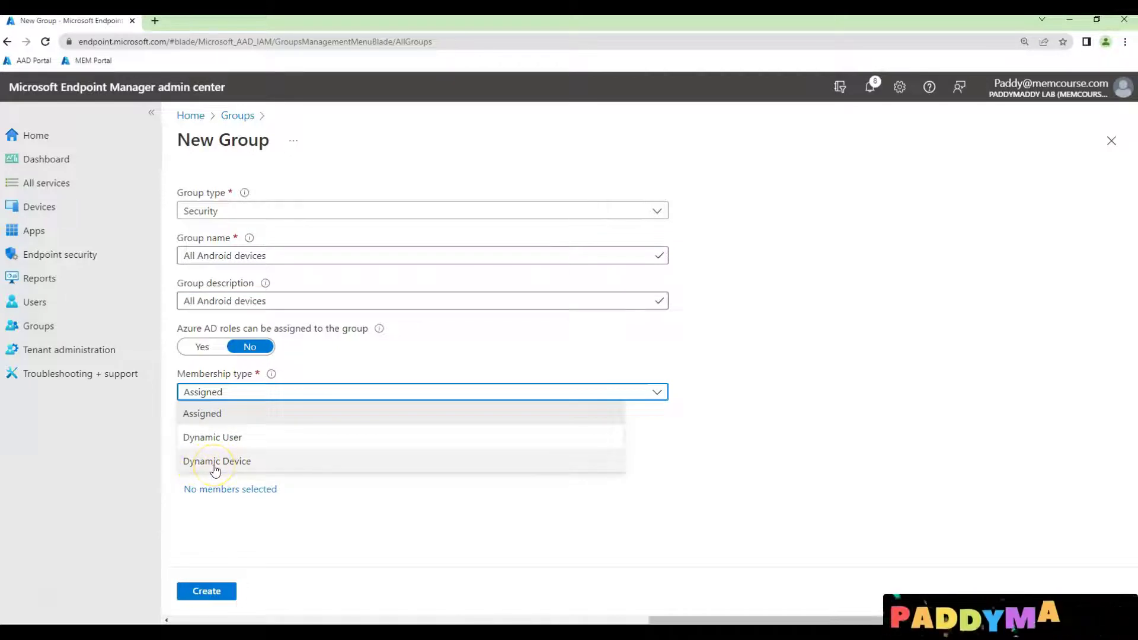
left_click(214, 463)
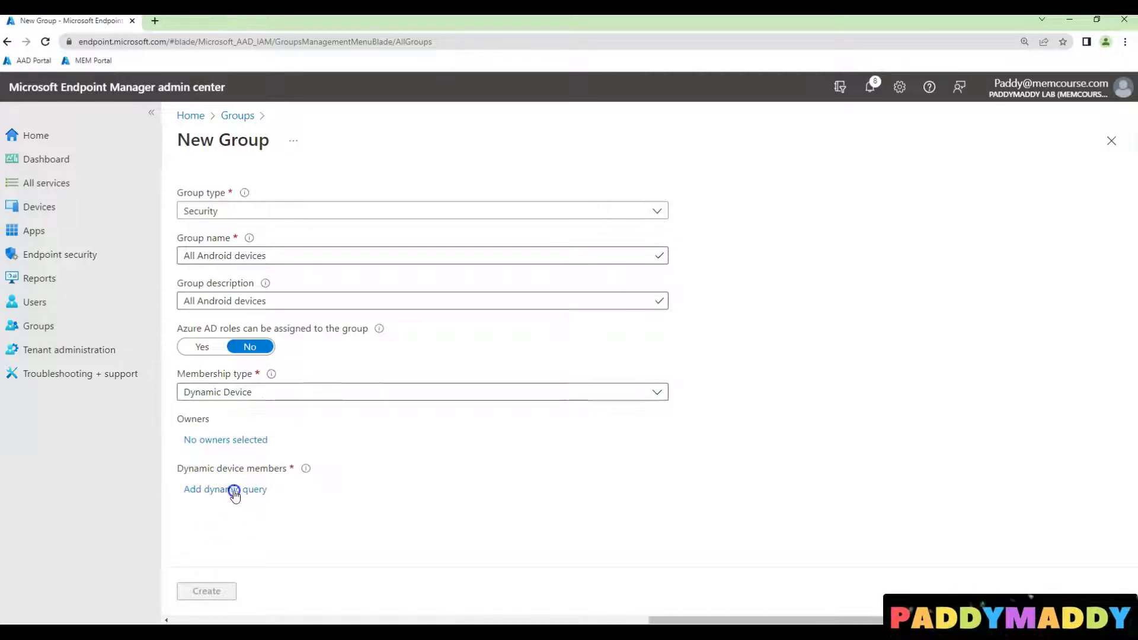
Add a dynamic query rule: deviceOSType Match "Android", then select the generated rule syntax.
left_click(234, 490)
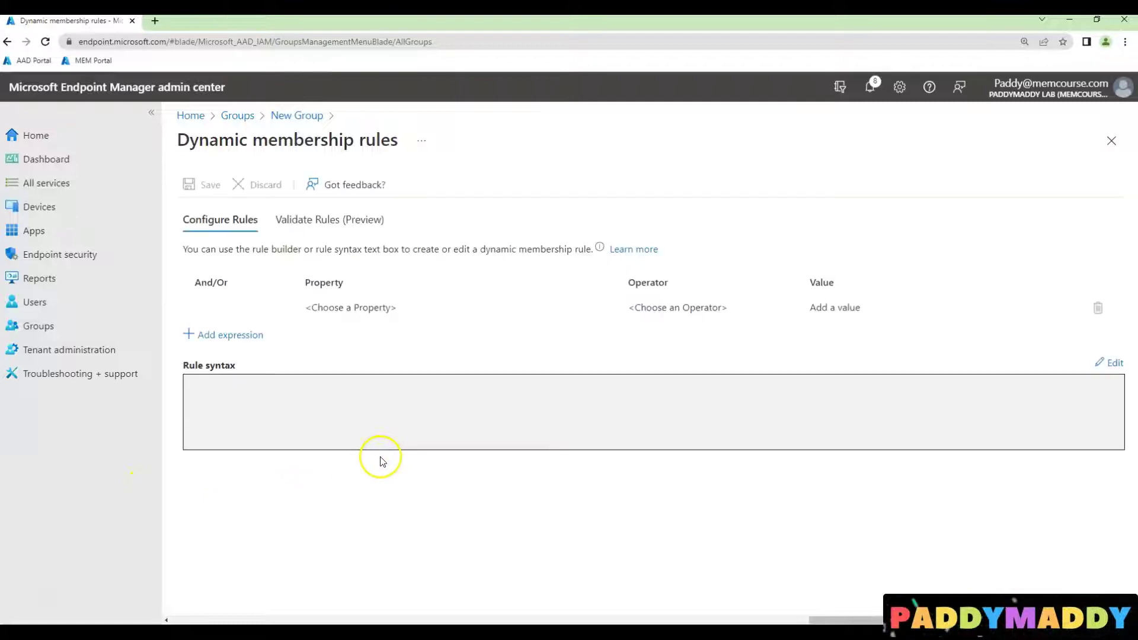
mouse_move(455, 308)
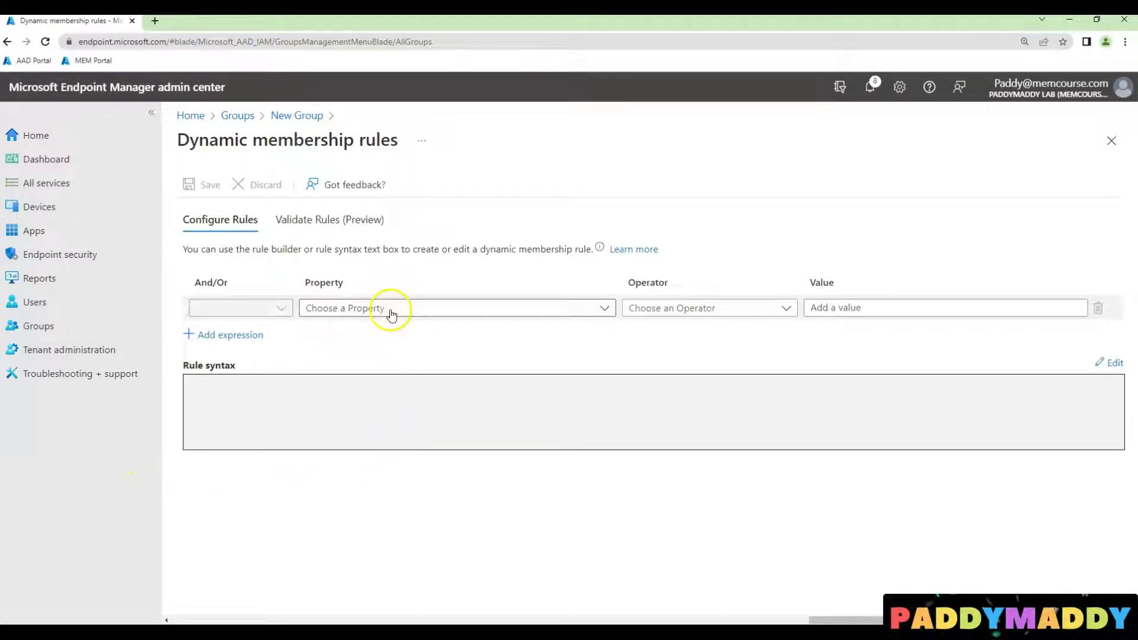
left_click(411, 308)
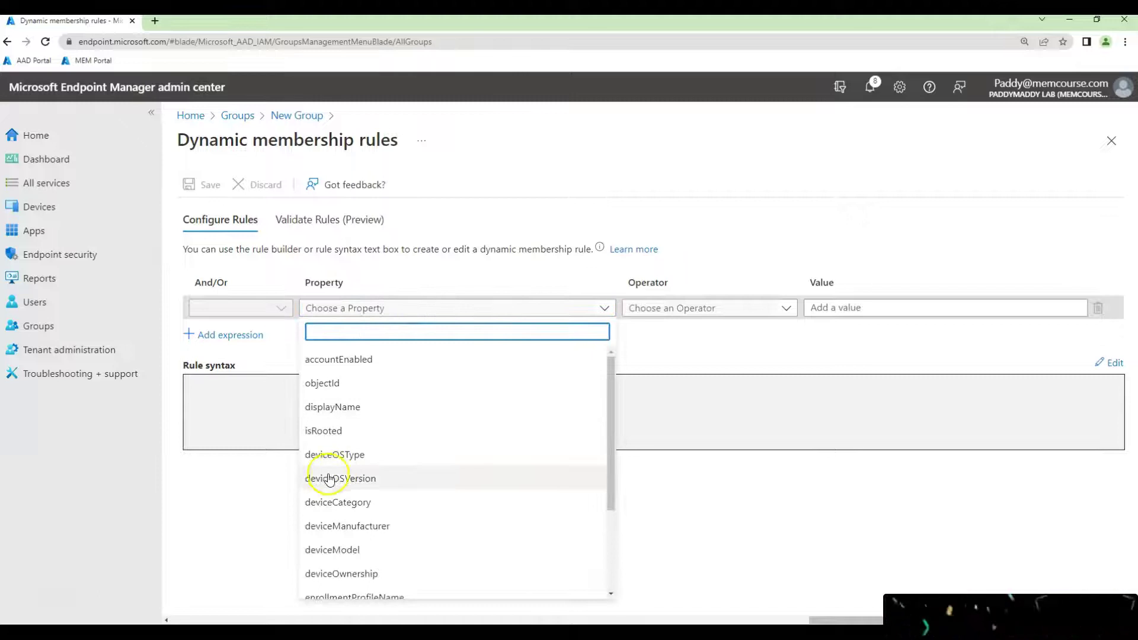
left_click(334, 454)
left_click(679, 308)
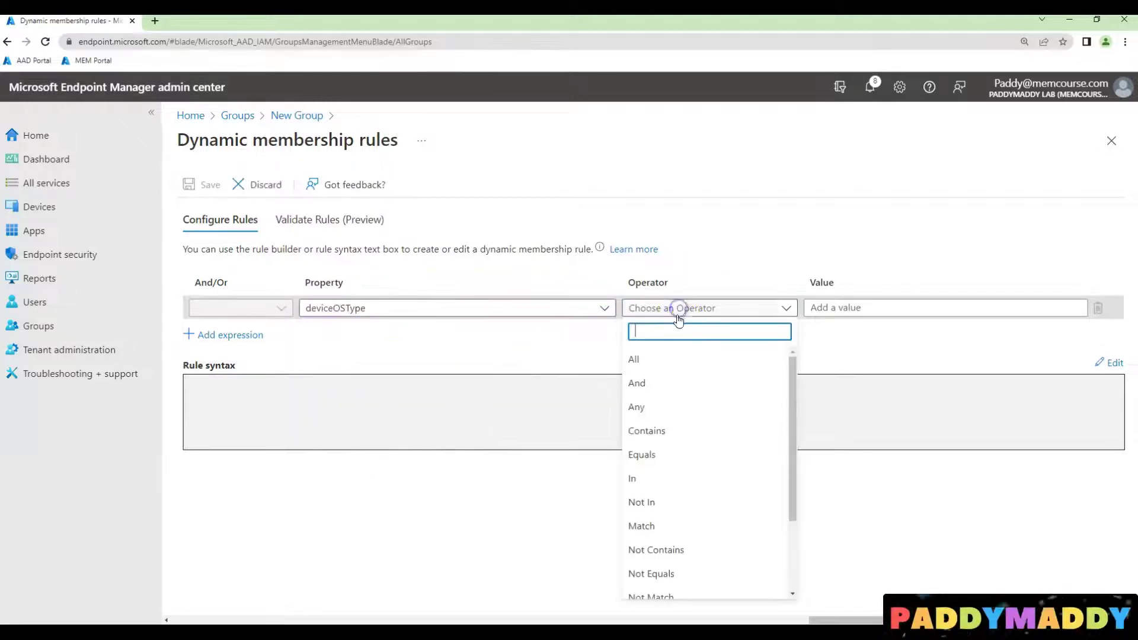
left_click(651, 528)
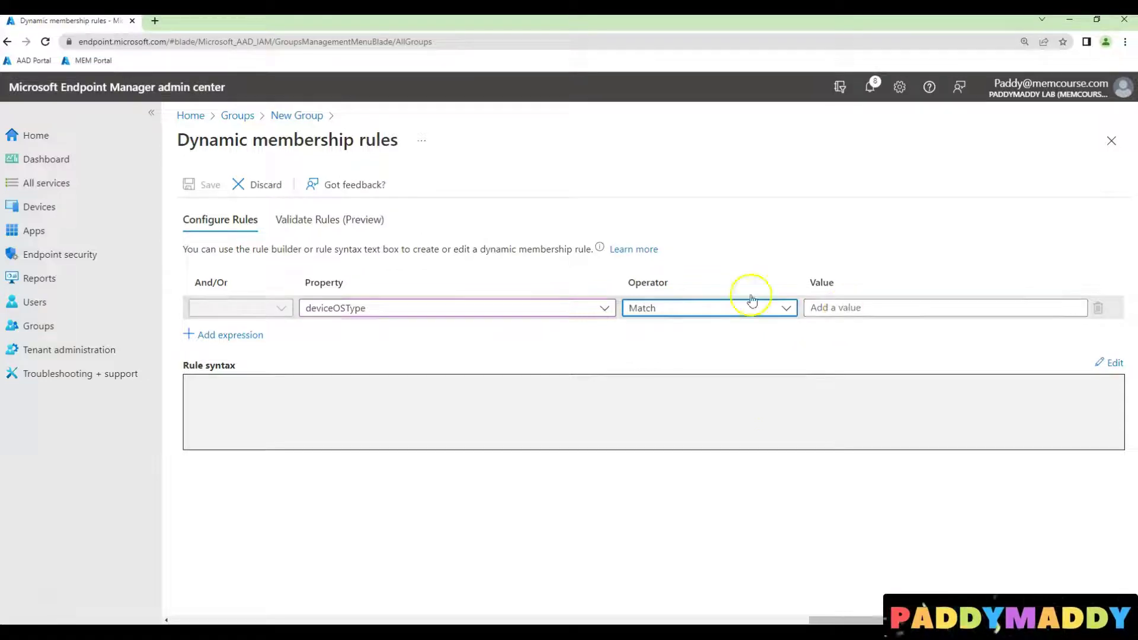
left_click(836, 309)
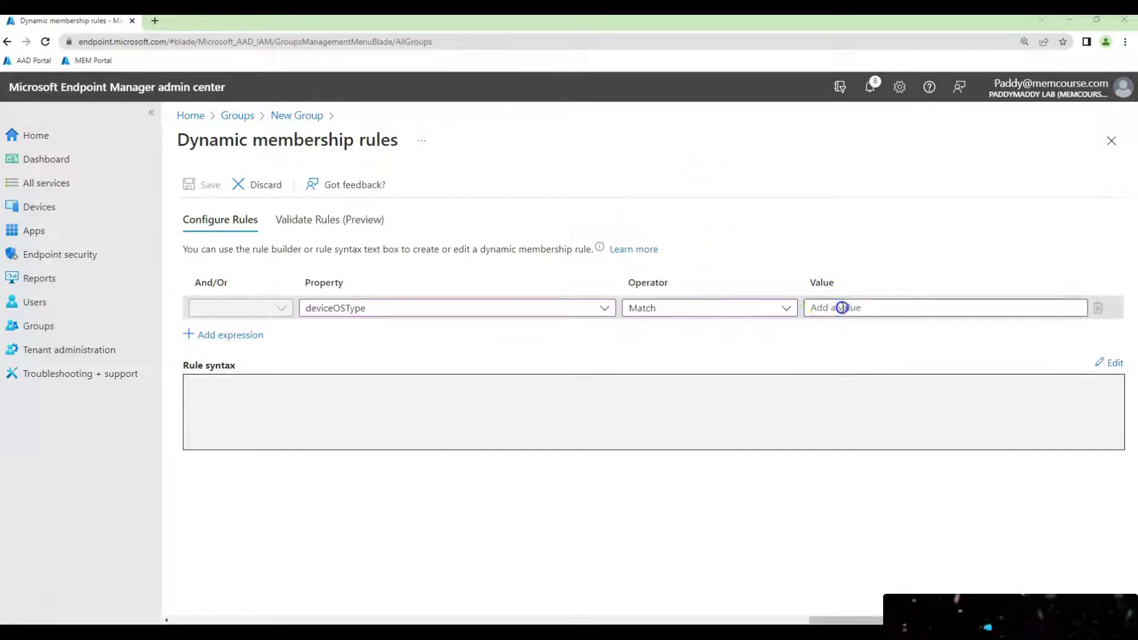
type("Android")
left_click(804, 417)
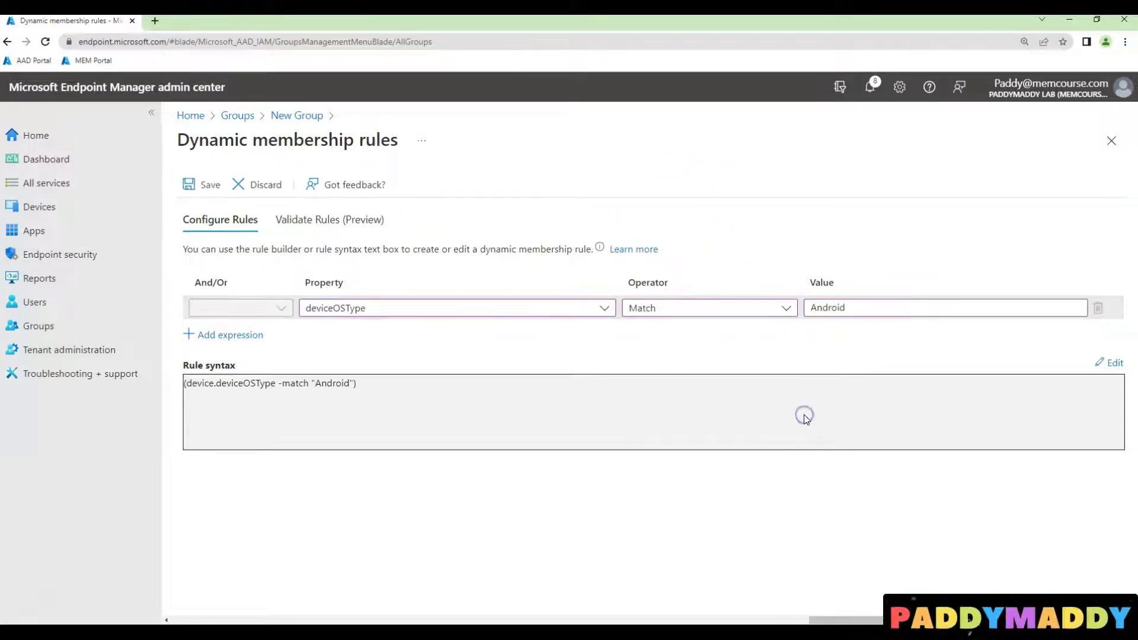
left_click_drag(392, 390, 209, 388)
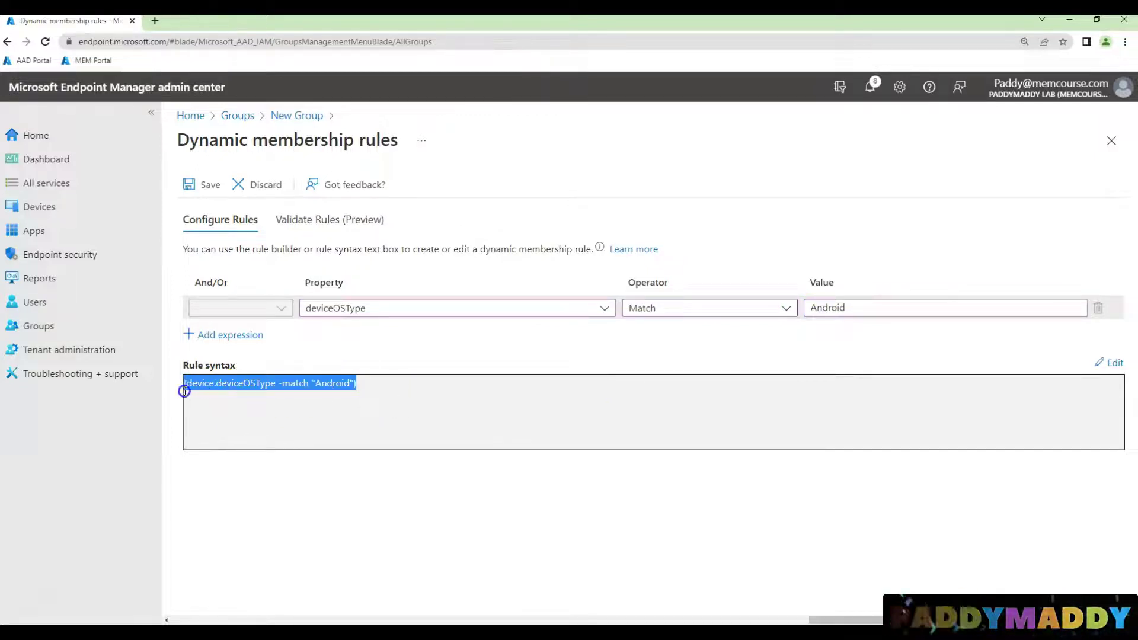
left_click(347, 412)
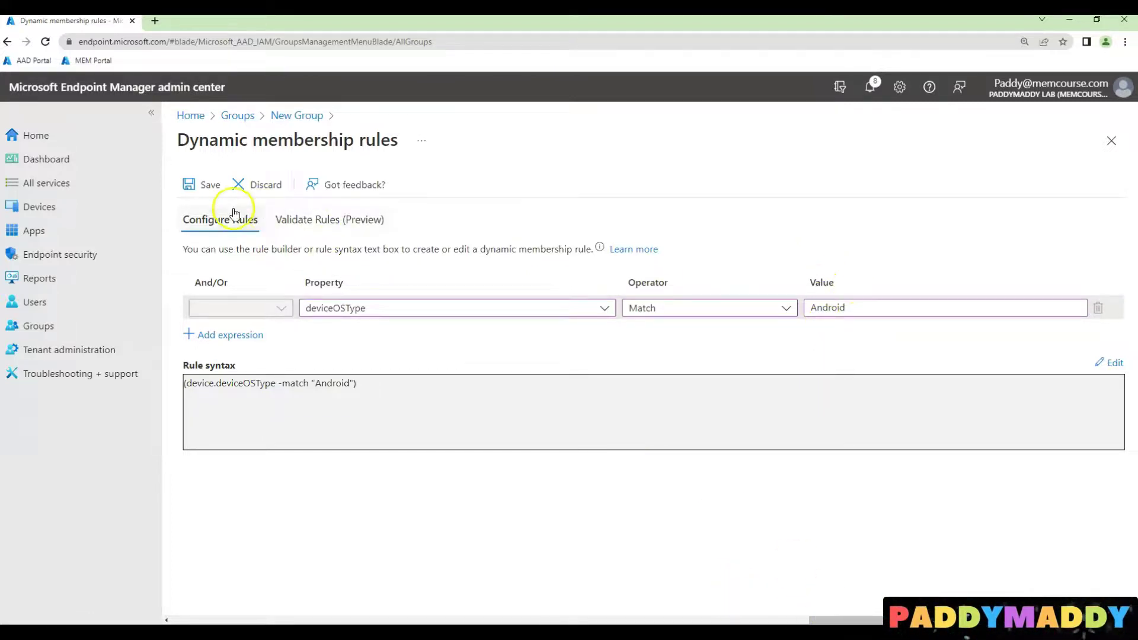
Save the rule, create 'All Android devices', and refresh its Members page.
left_click(203, 185)
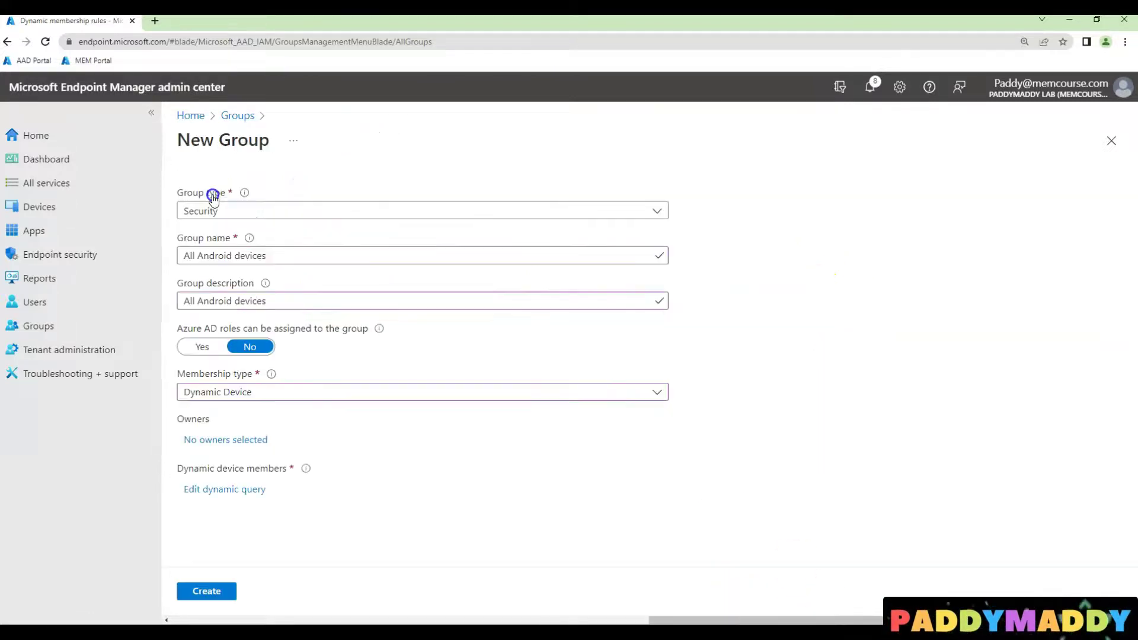
left_click(207, 590)
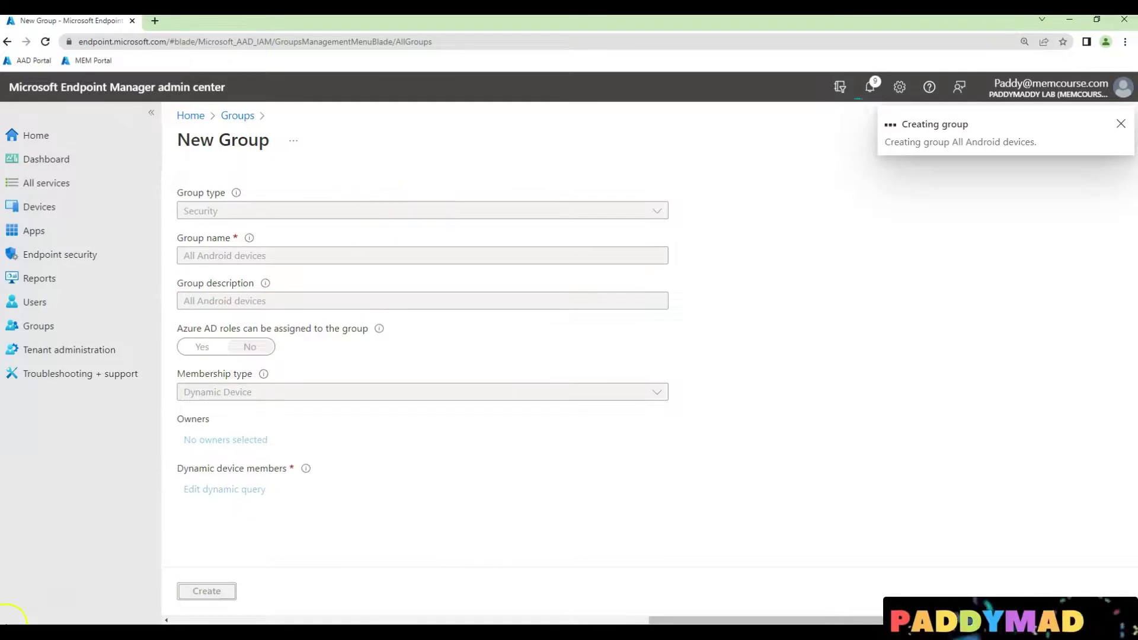
left_click(486, 342)
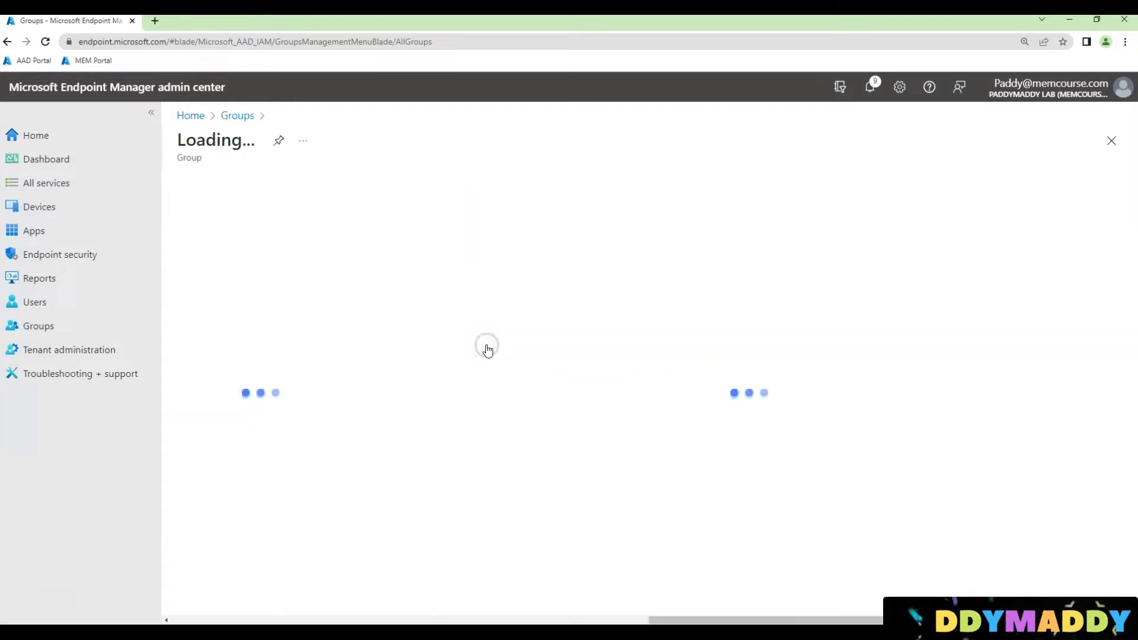
left_click(215, 302)
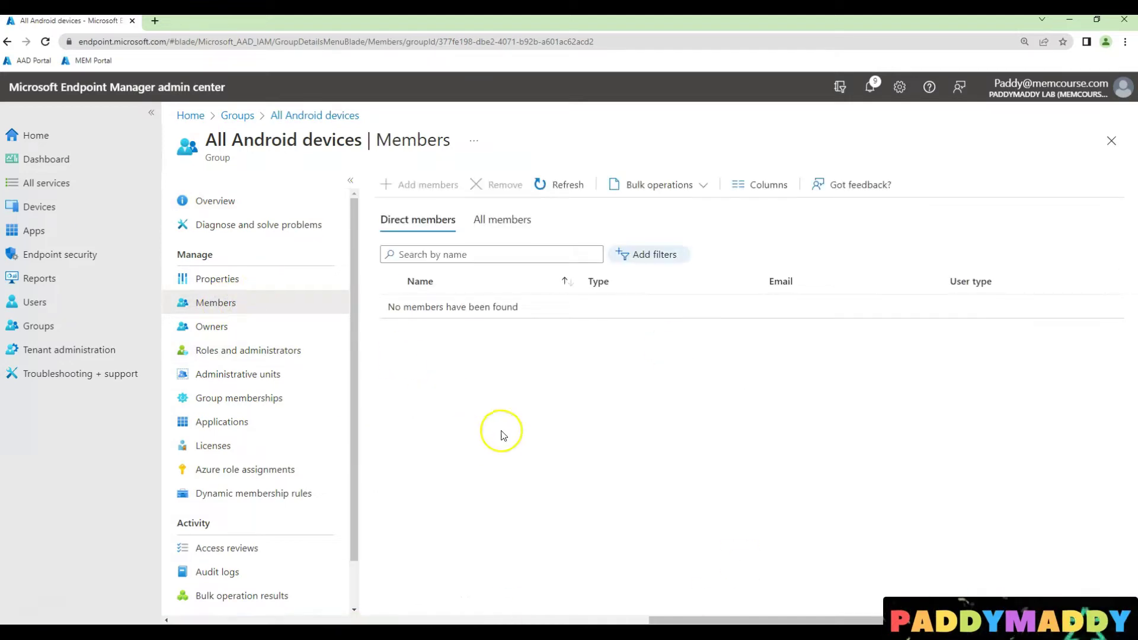
left_click(560, 184)
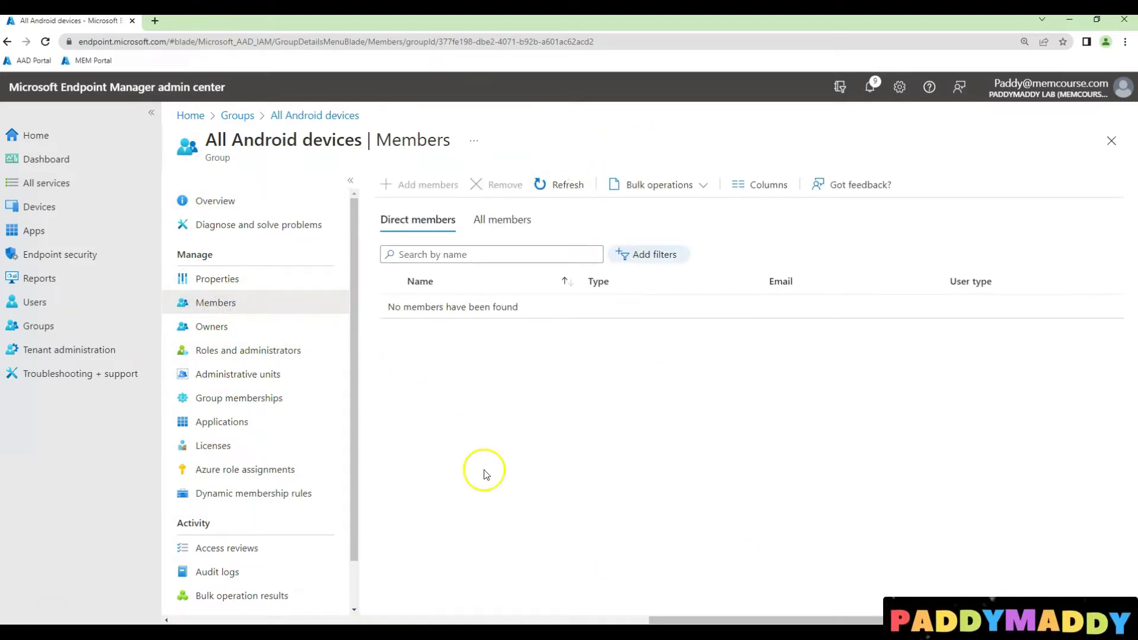